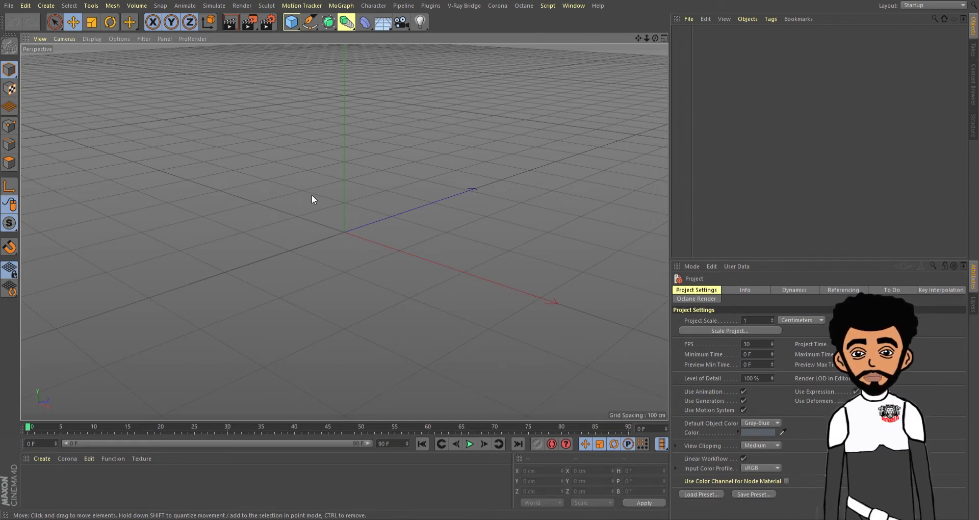
- Practice zooming, panning and orbiting the perspective view around the origin of the empty scene
scroll(330, 181, up, 4)
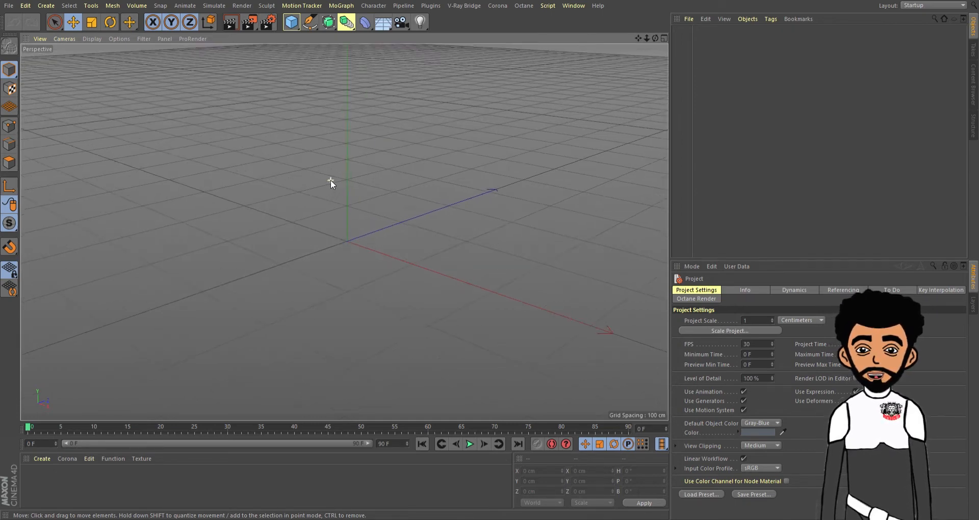
scroll(330, 180, up, 2)
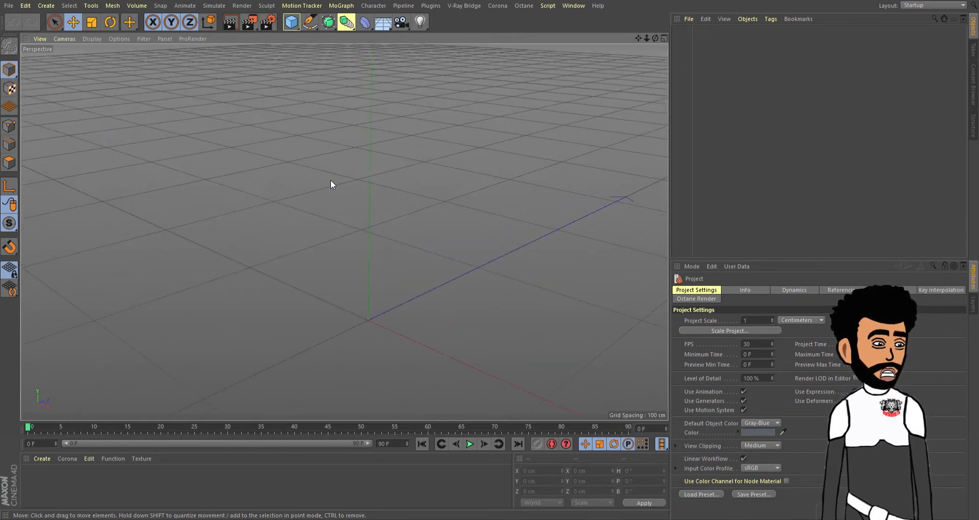
scroll(332, 175, down, 5)
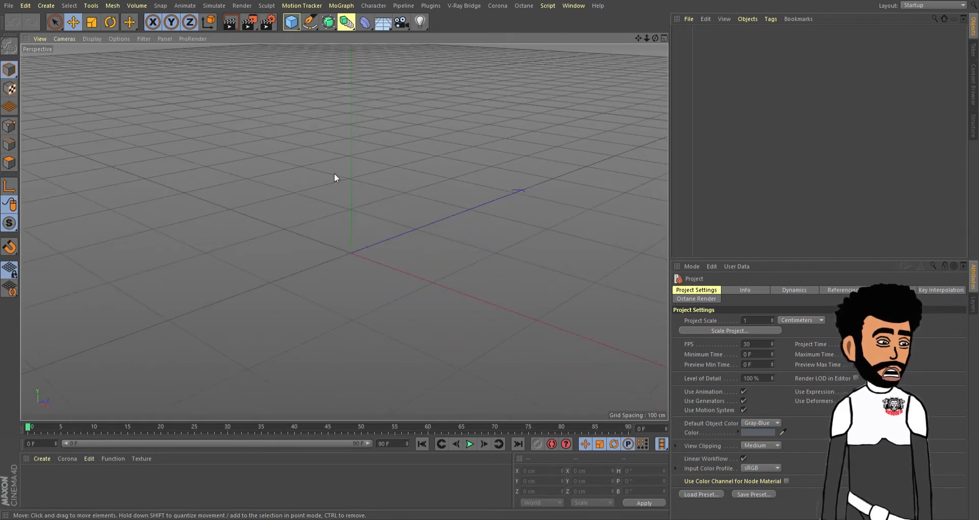
scroll(334, 173, down, 3)
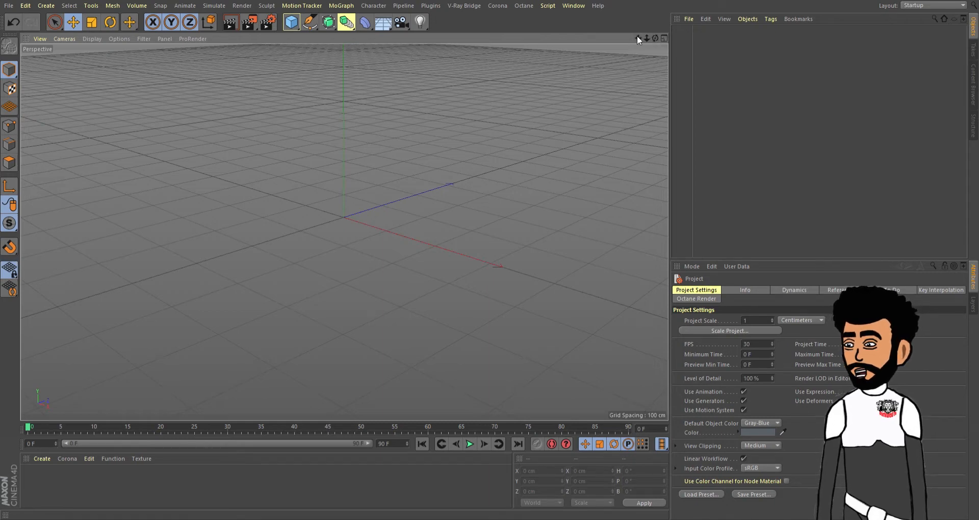
drag(637, 39, 345, 232)
drag(655, 39, 345, 232)
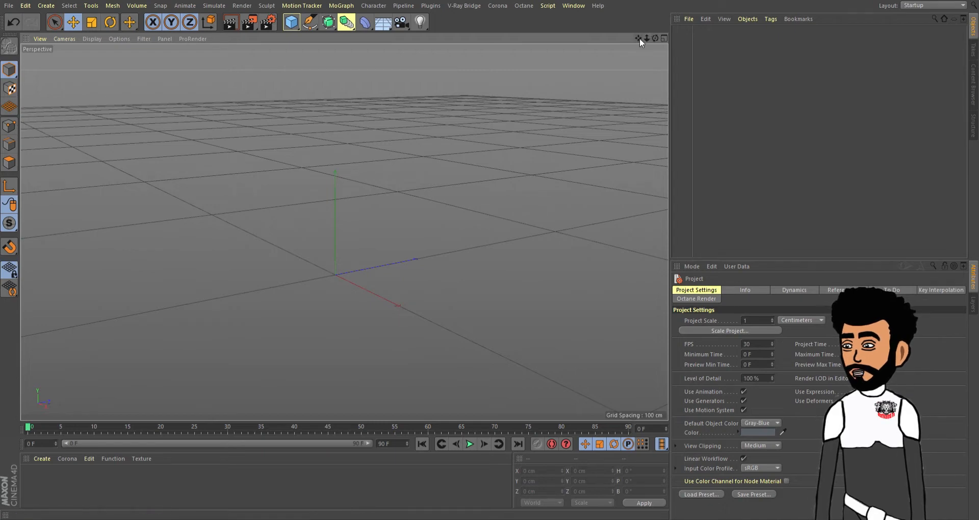
alt+middle_drag(519, 137, 585, 120)
alt+right_drag(562, 162, 589, 68)
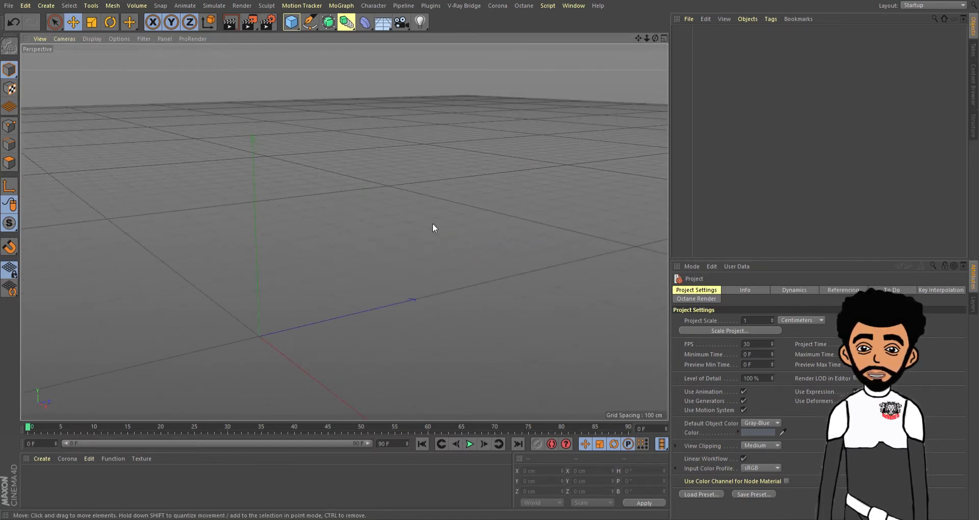
alt+drag(426, 233, 409, 224)
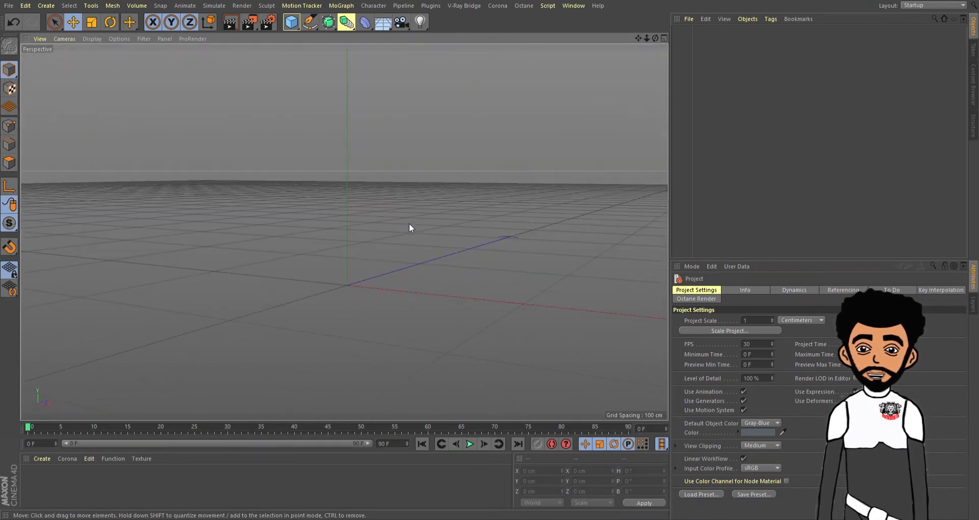
- Show all four viewports, pan the Front view, and return to the full-size Perspective view
middle_click(409, 222)
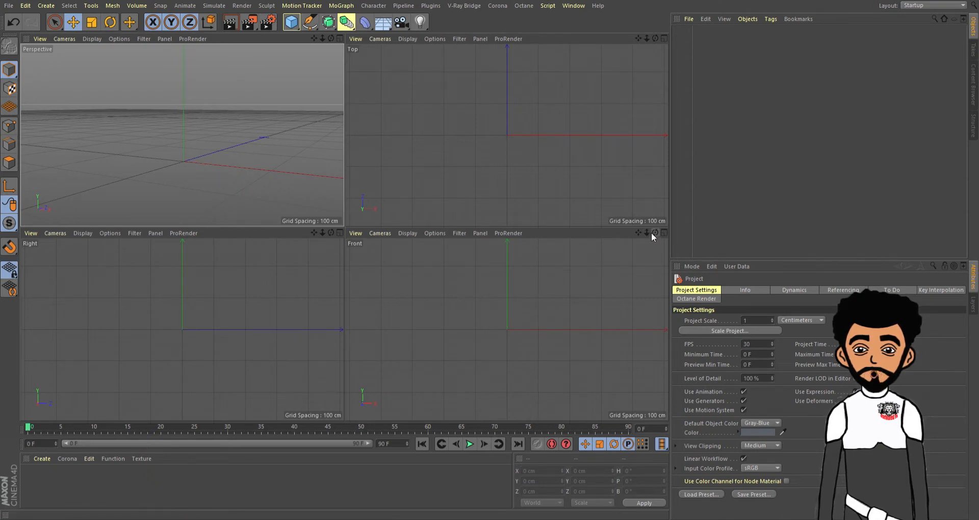
alt+middle_drag(557, 329, 527, 433)
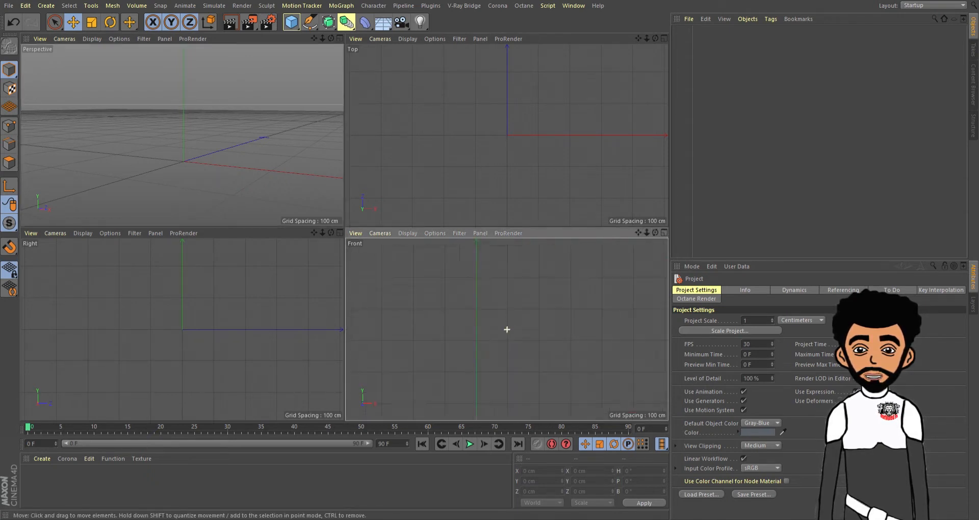
alt+middle_drag(507, 329, 535, 361)
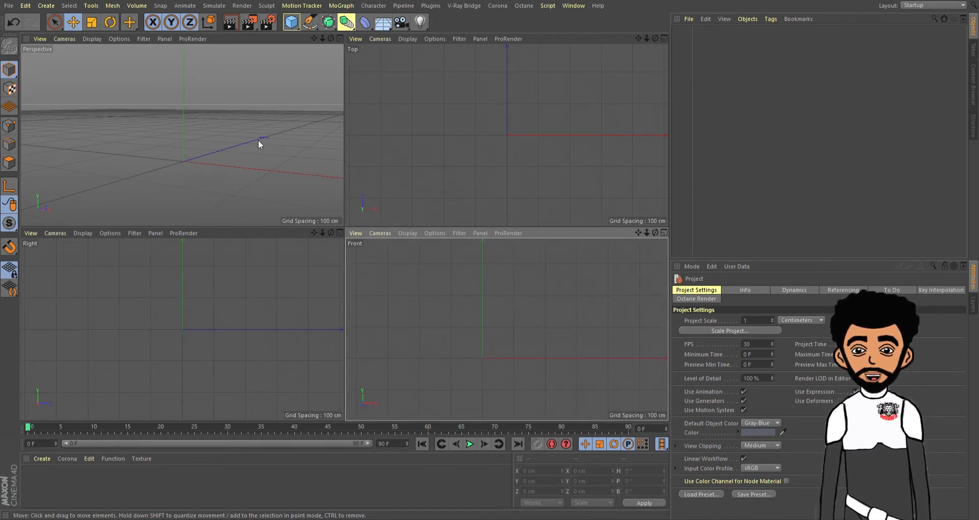
middle_click(241, 182)
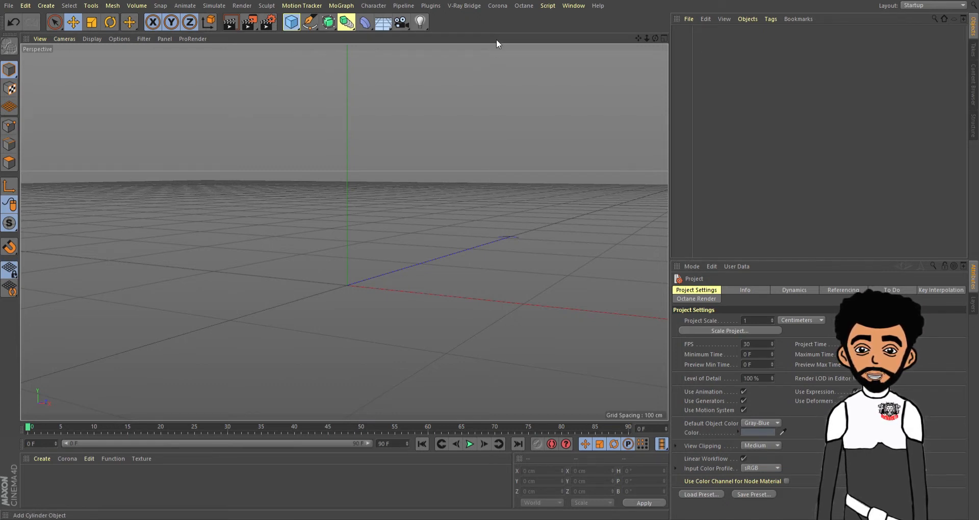
- Add a Cube primitive to the scene and frame it in the perspective view
click(291, 22)
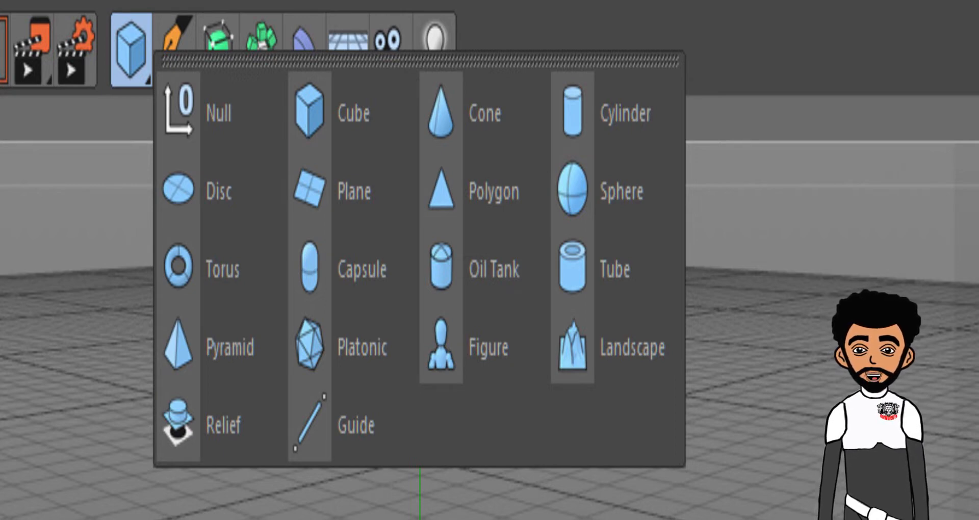
click(312, 102)
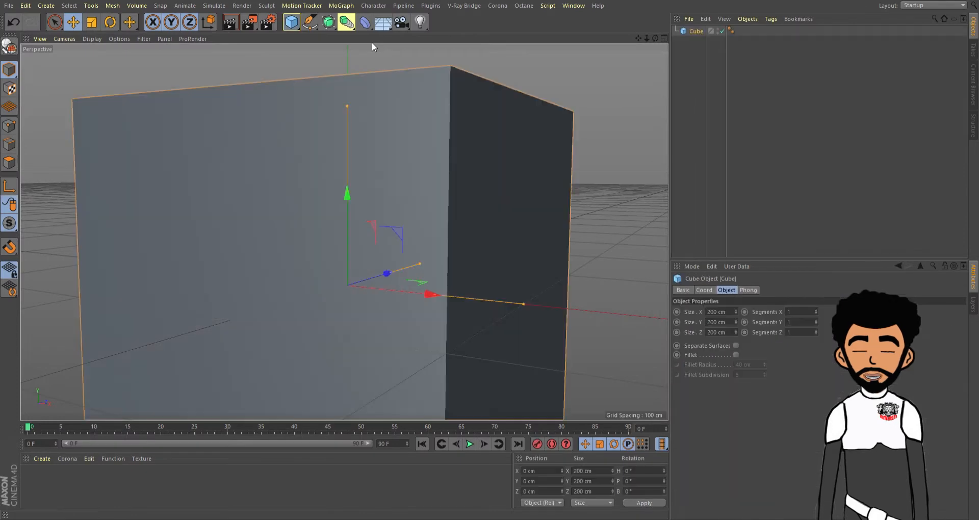
scroll(346, 250, down, 10)
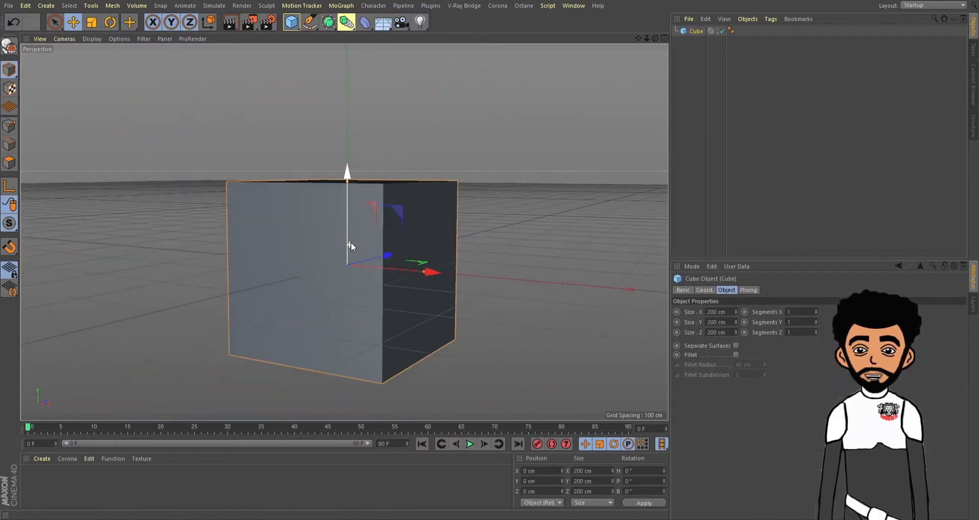
scroll(350, 241, up, 2)
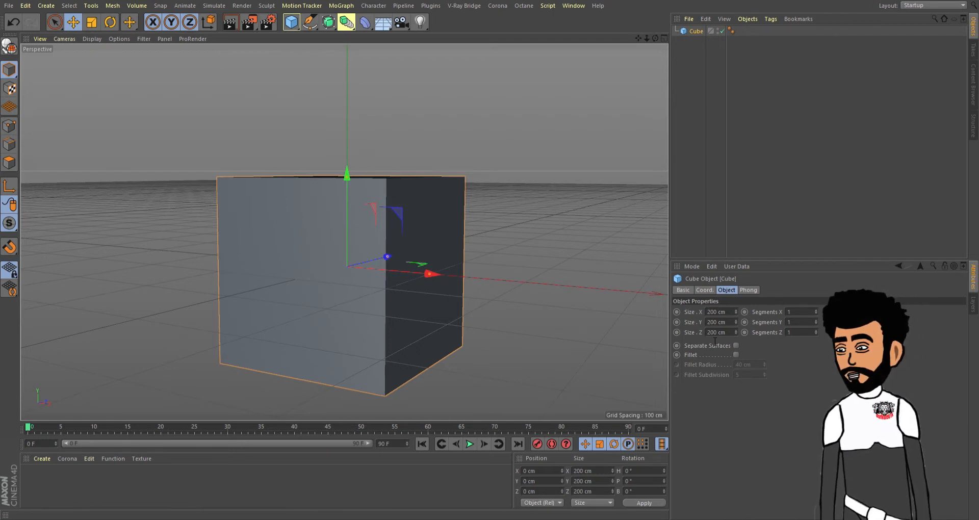
- Set the cube's X, Y and Z sizes to 50 cm each
click(717, 312)
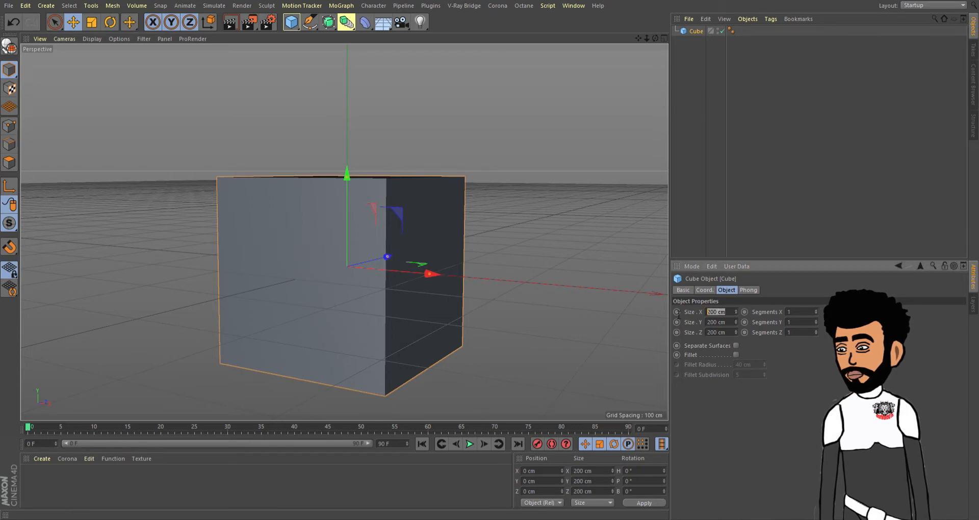
text(50)
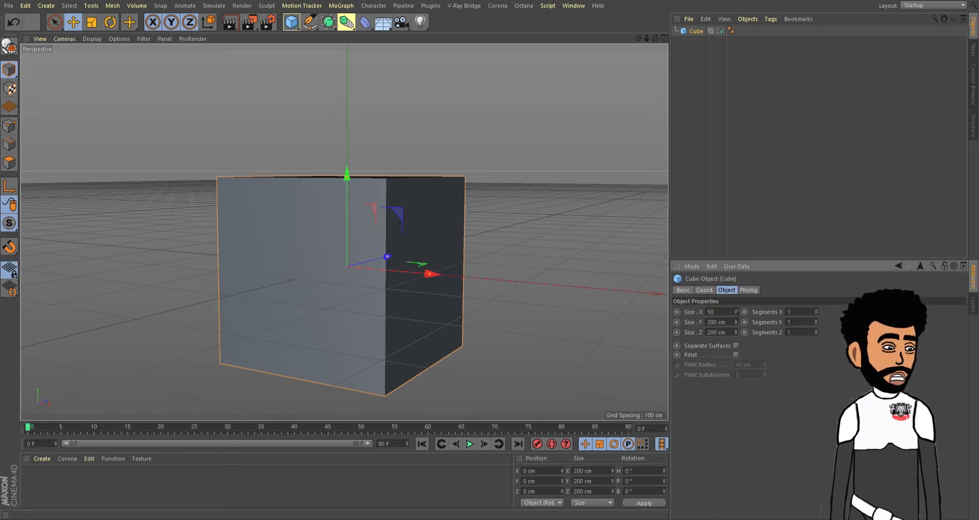
key(Tab)
text(50)
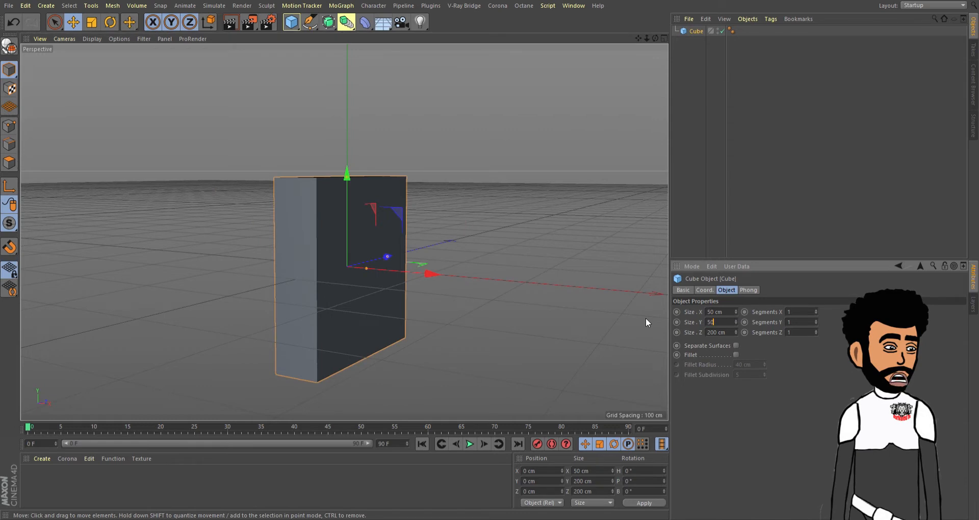
key(Tab)
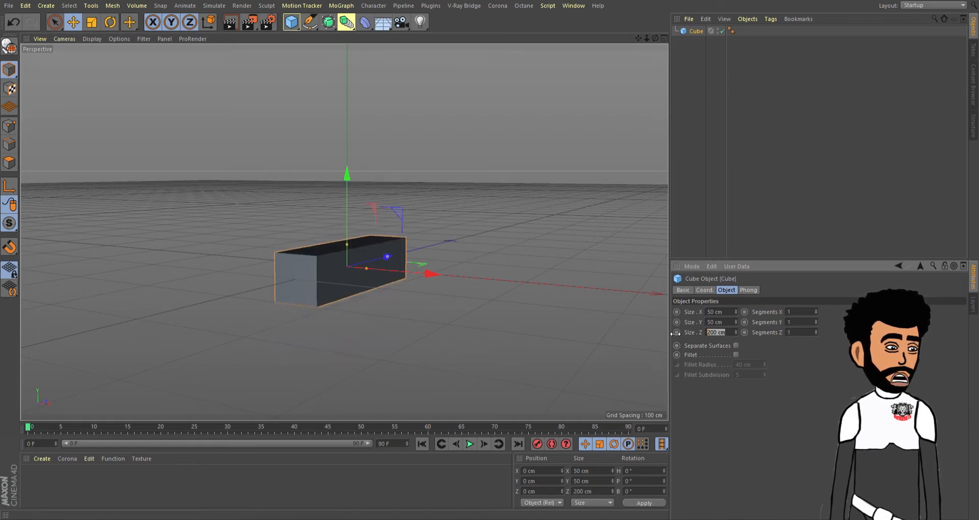
text(50)
key(Return)
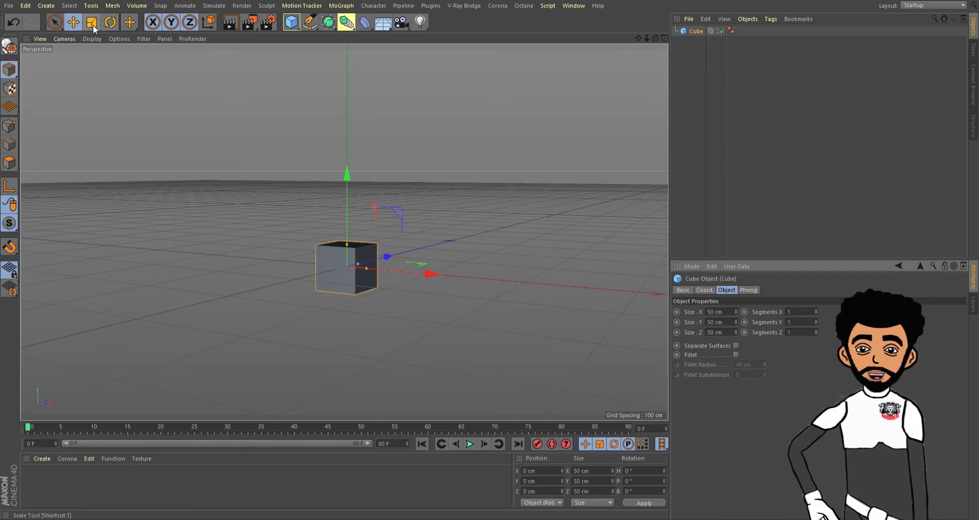
- Move the cube along its axes to about X -16 cm, Y 46 cm and Z 104 cm
drag(346, 181, 358, 152)
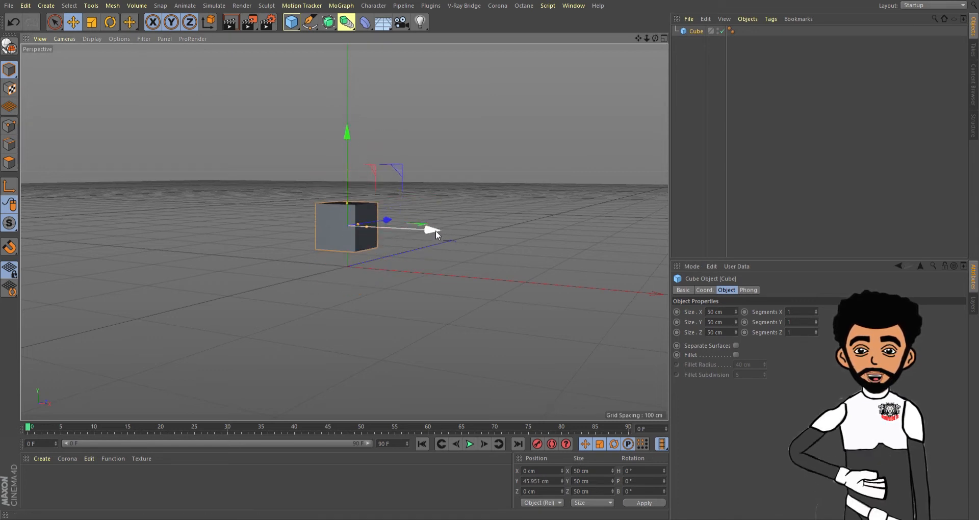
drag(435, 230, 415, 205)
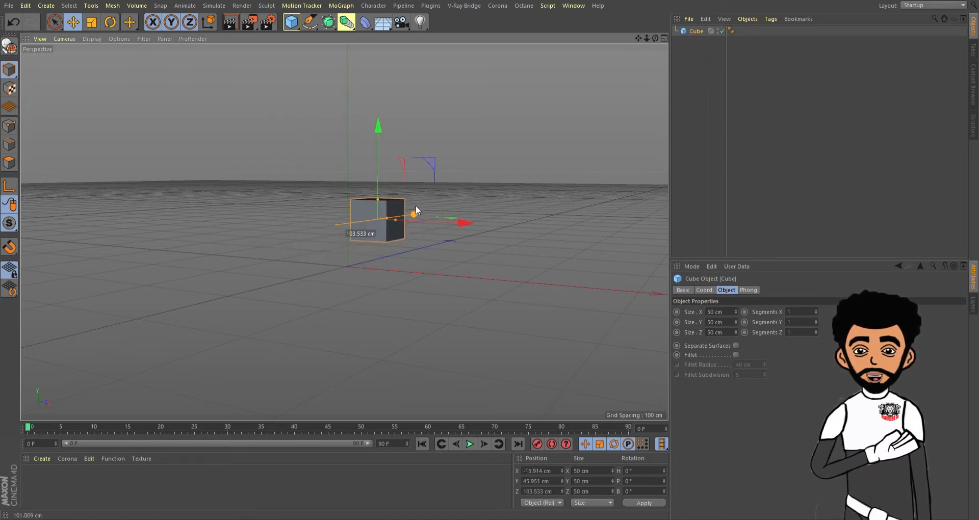
- Scale the cube up uniformly to about 145 cm per side with the Scale tool
click(92, 24)
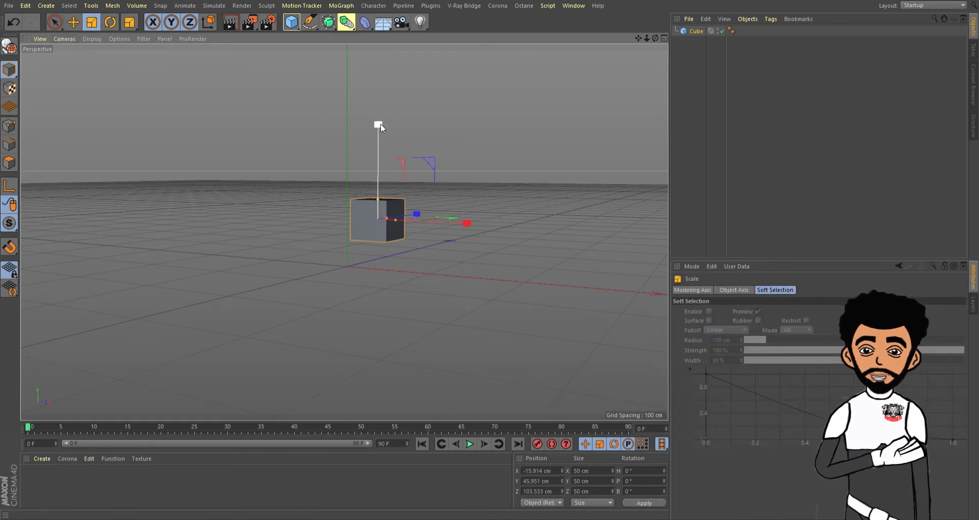
drag(380, 123, 403, 116)
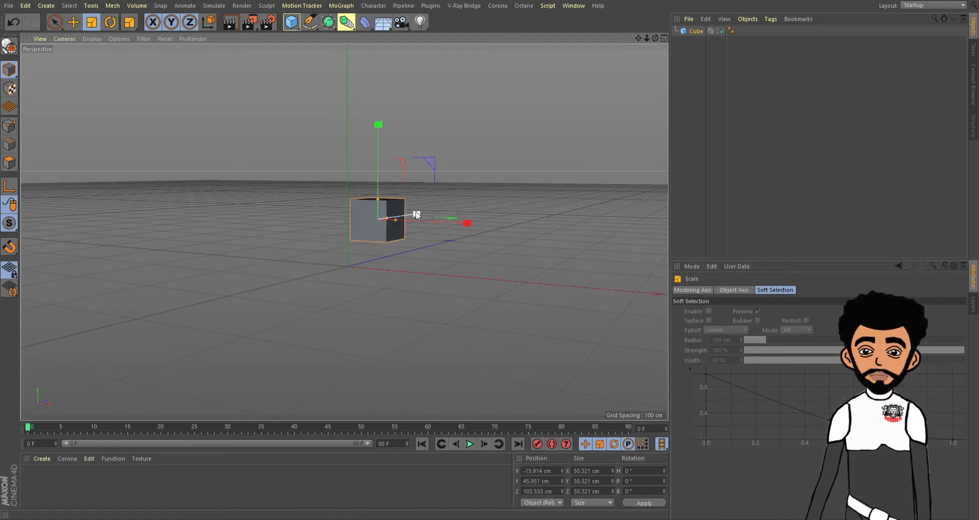
drag(416, 212, 445, 191)
drag(465, 224, 496, 236)
mouse_move(378, 125)
mouse_down()
mouse_move(377, 114)
mouse_move(372, 124)
mouse_up()
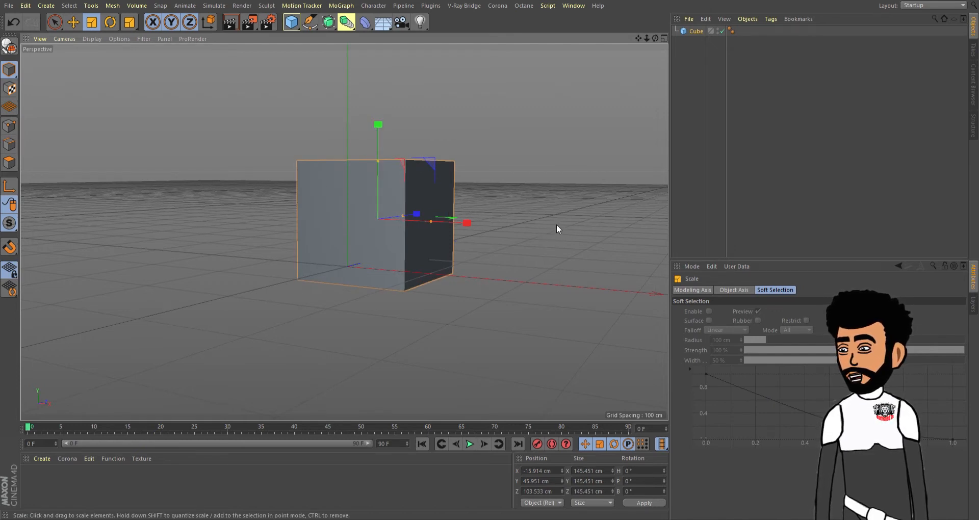
drag(556, 226, 337, 290)
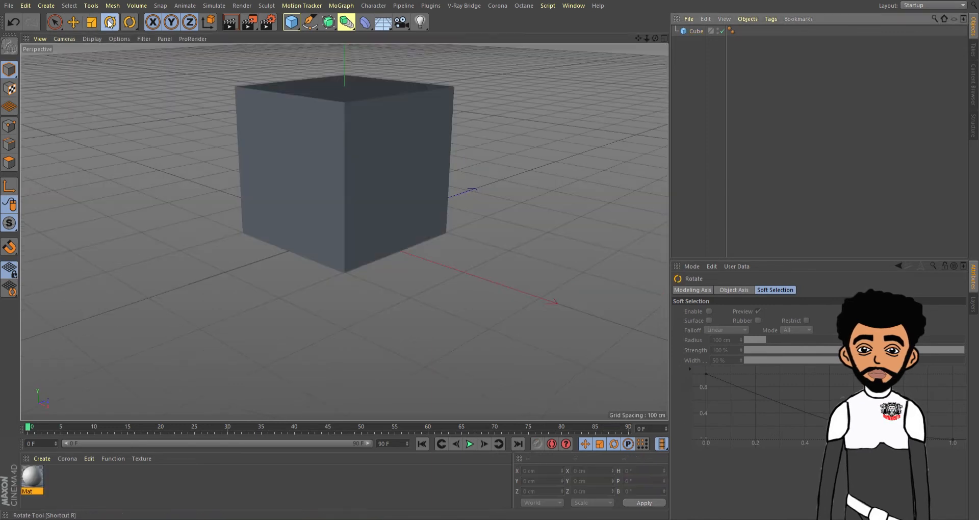
- Rotate the cube to a heading of about 137° and turn it around a second axis
click(110, 22)
click(696, 32)
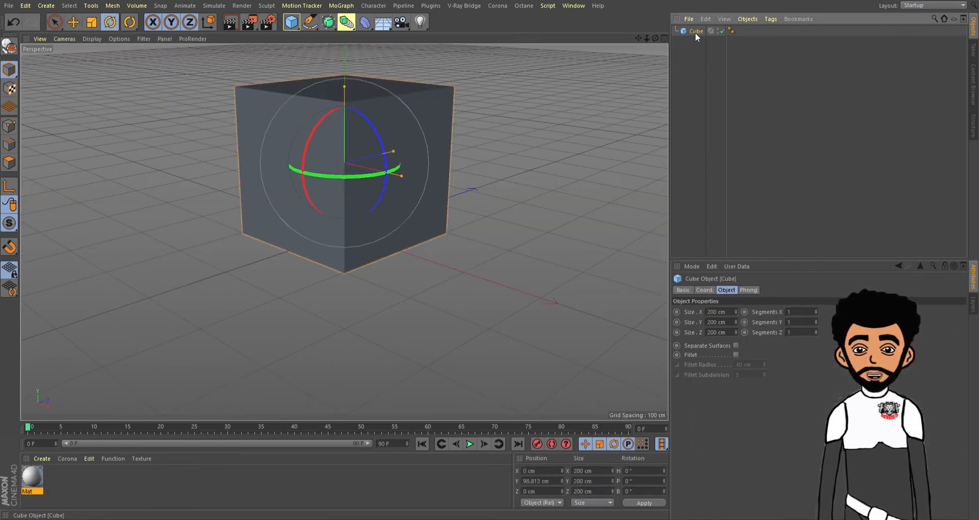
drag(361, 176, 423, 125)
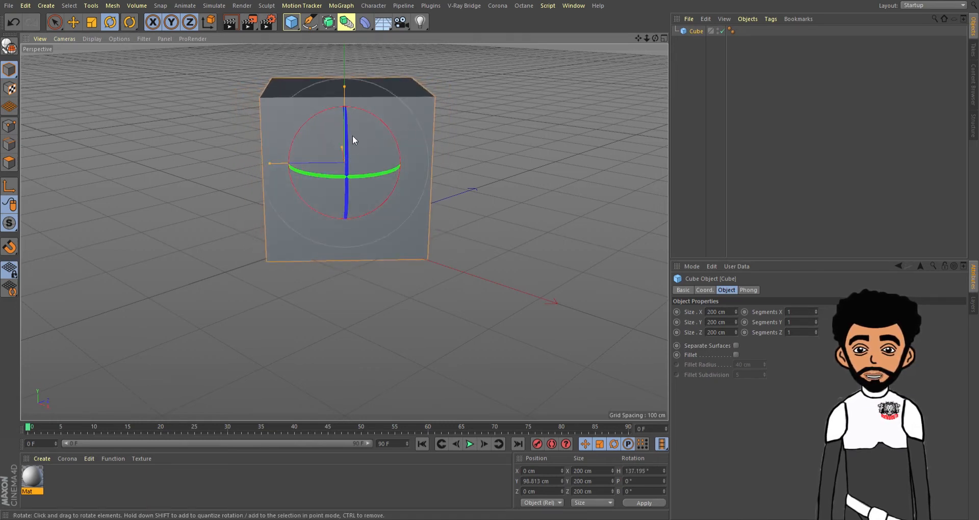
drag(353, 146, 375, 147)
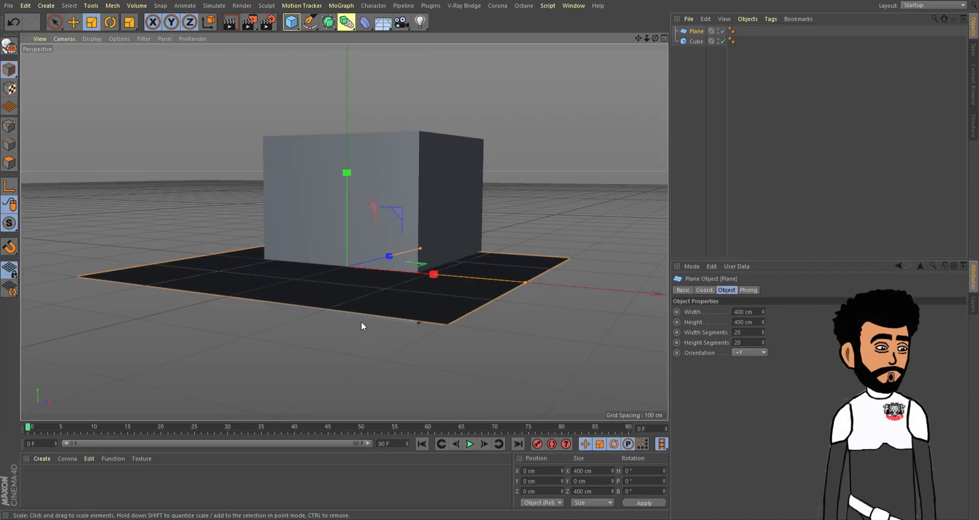
- Scale the plane under the cube up uniformly to about 418 cm and switch to the Move tool
mouse_move(346, 174)
mouse_down()
mouse_move(346, 160)
mouse_move(347, 172)
mouse_up()
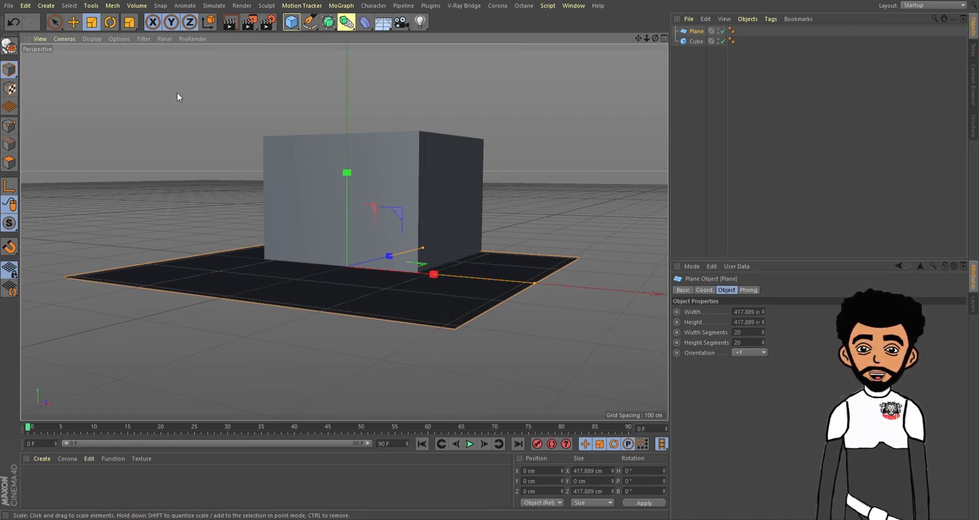
click(73, 22)
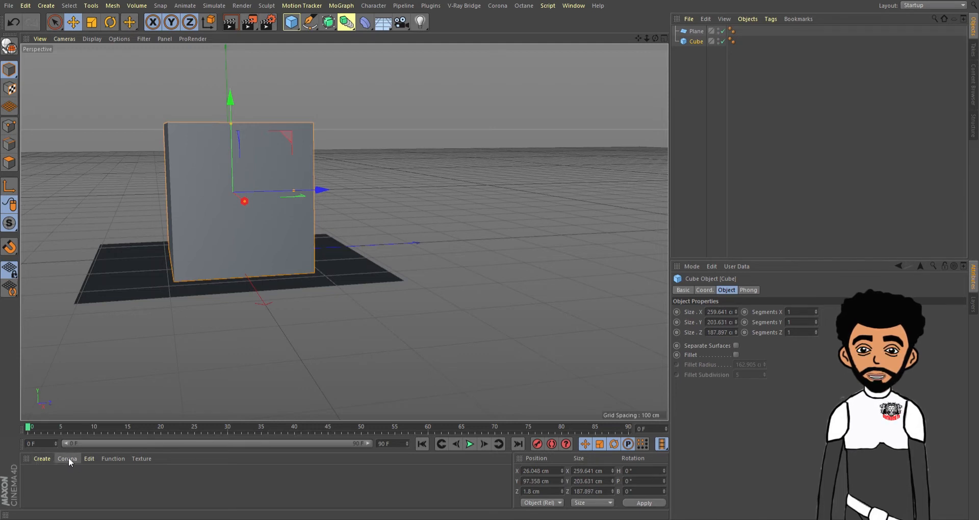
- Create a new material and make its color teal by lowering the RGB red value to about 79
click(39, 460)
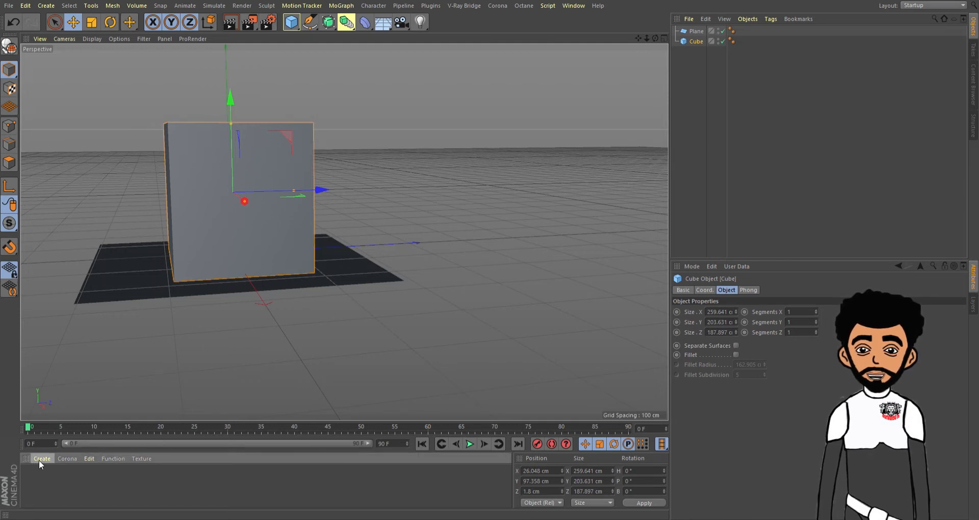
click(78, 333)
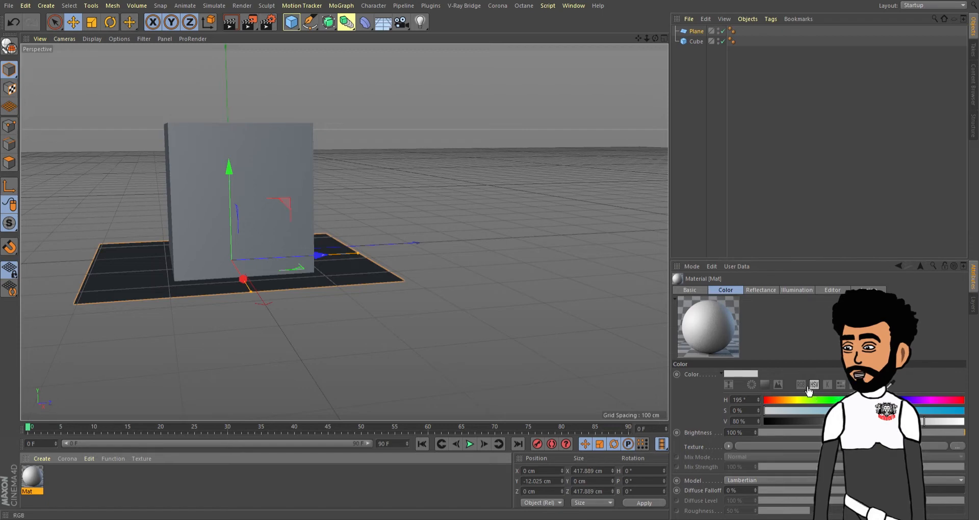
click(806, 387)
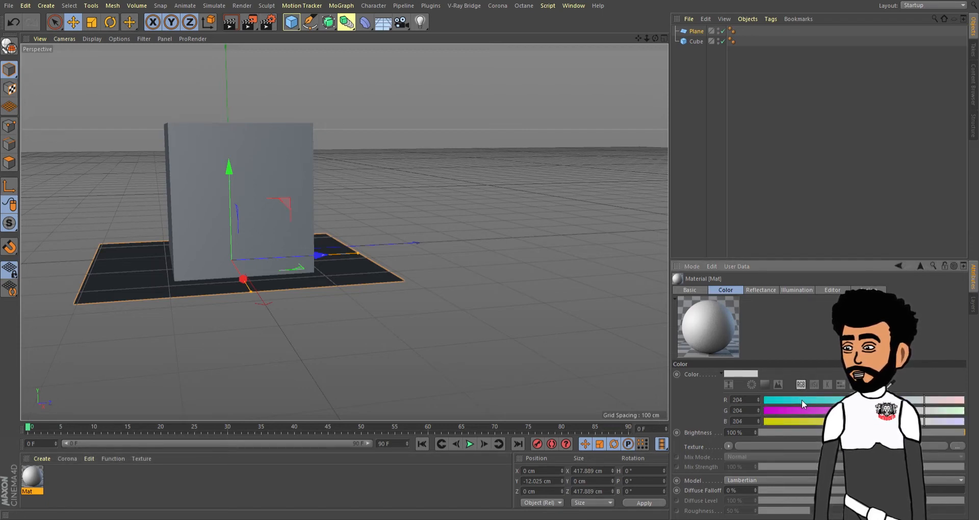
drag(801, 399, 825, 401)
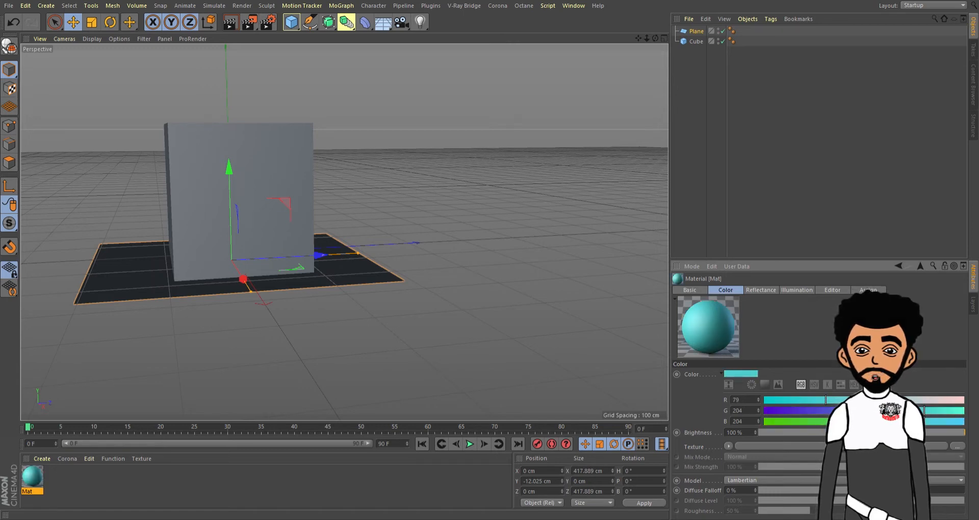
- Change the material's color to green by setting RGB green to about 220 and blue to about 154
click(911, 411)
drag(910, 411, 884, 421)
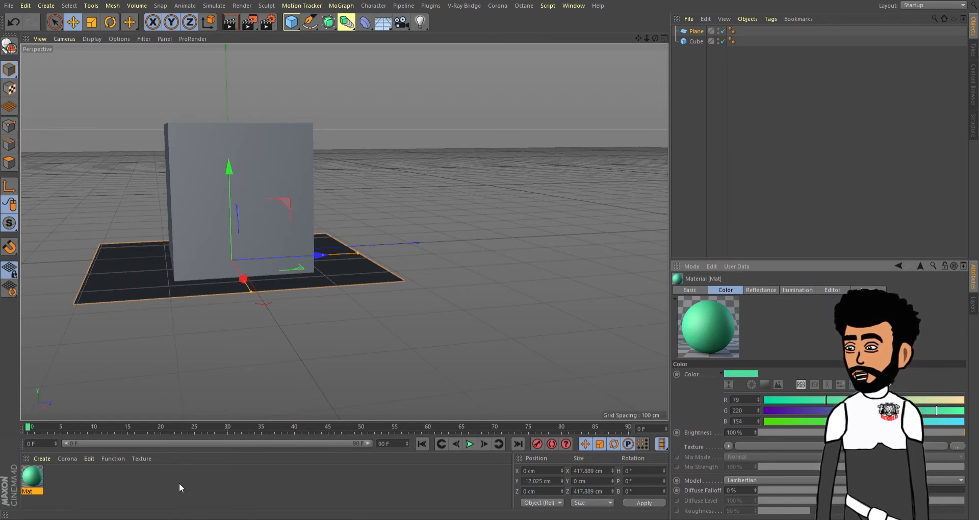
- Review the material's basic, reflectance and color settings and apply the green material to the cube
click(697, 291)
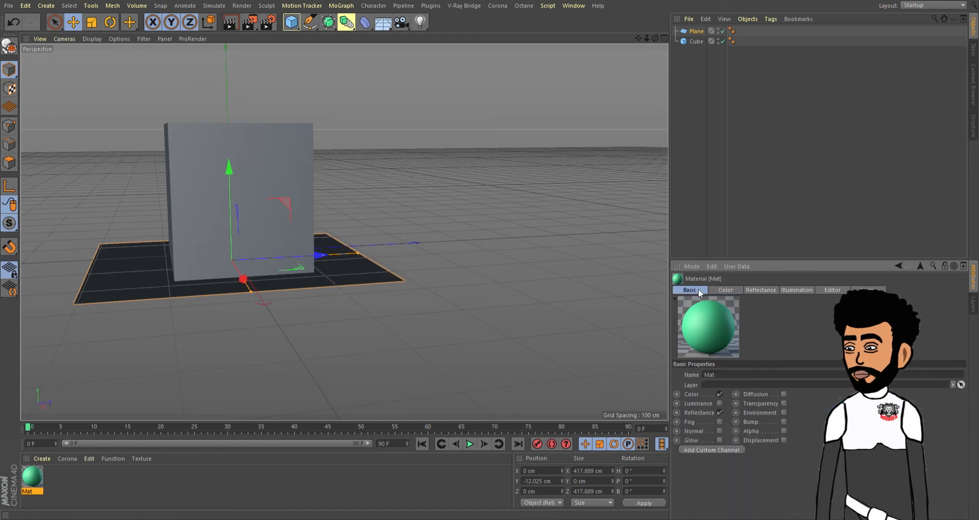
click(694, 413)
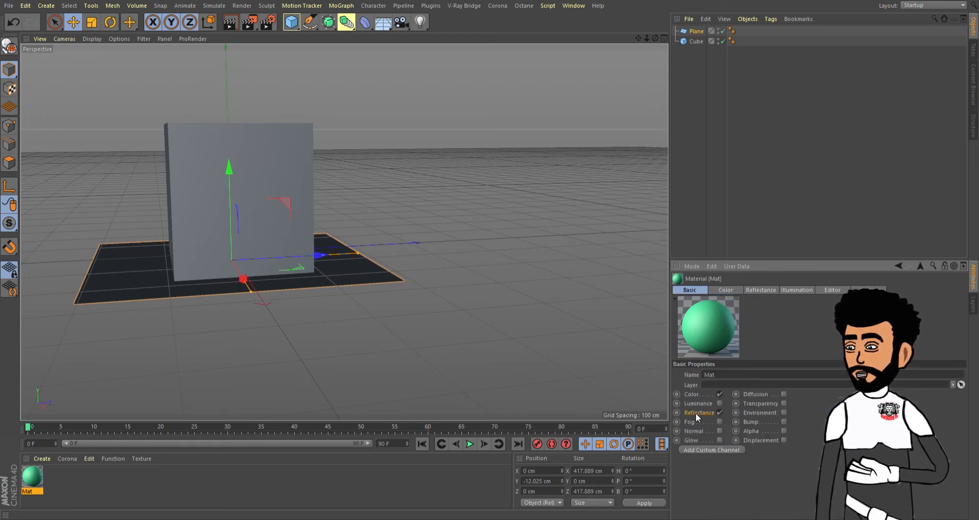
click(765, 289)
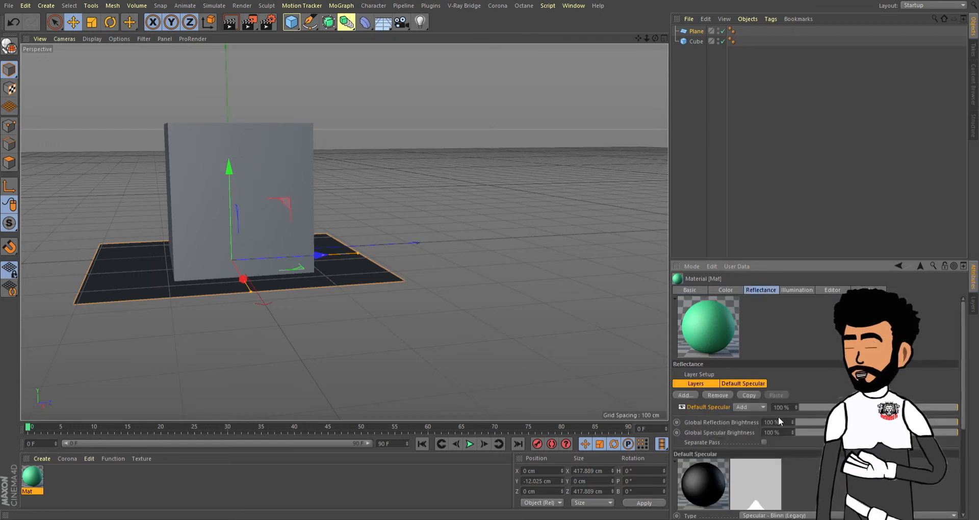
click(721, 289)
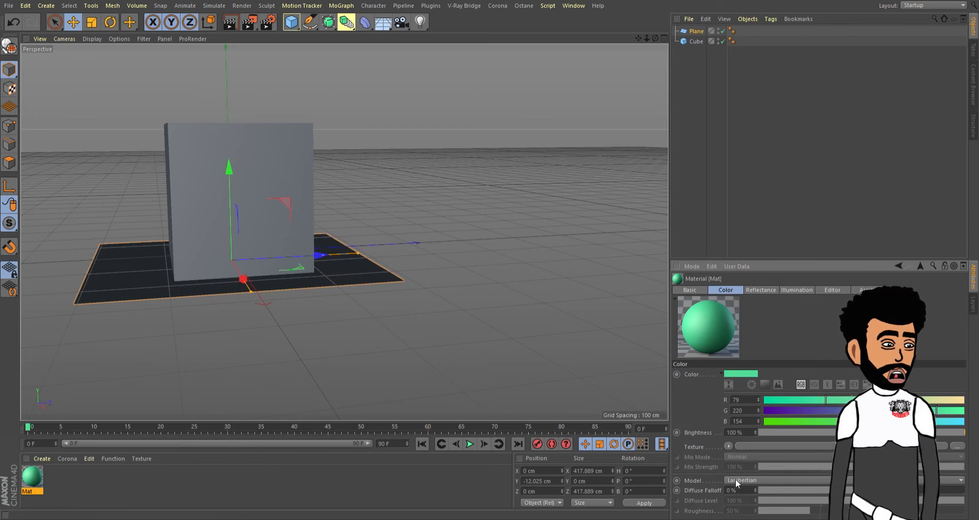
click(693, 289)
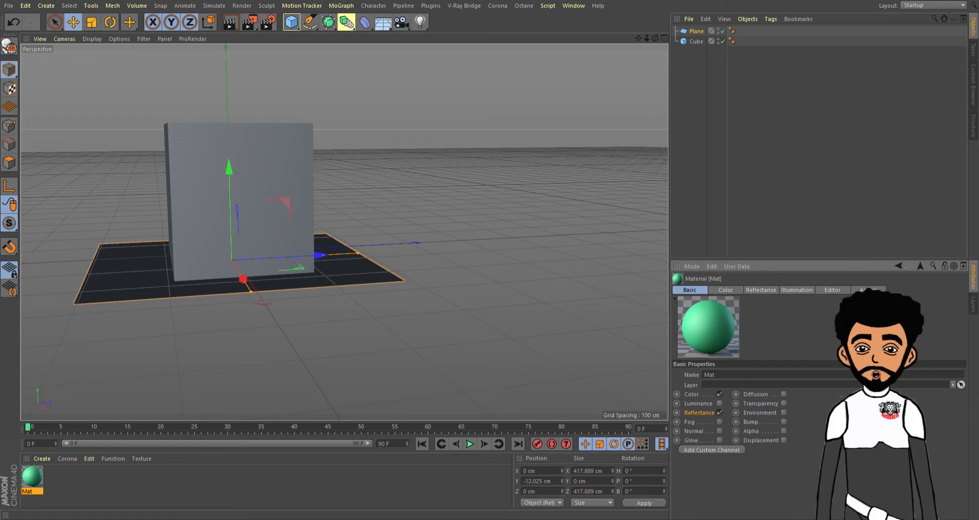
drag(32, 479, 234, 183)
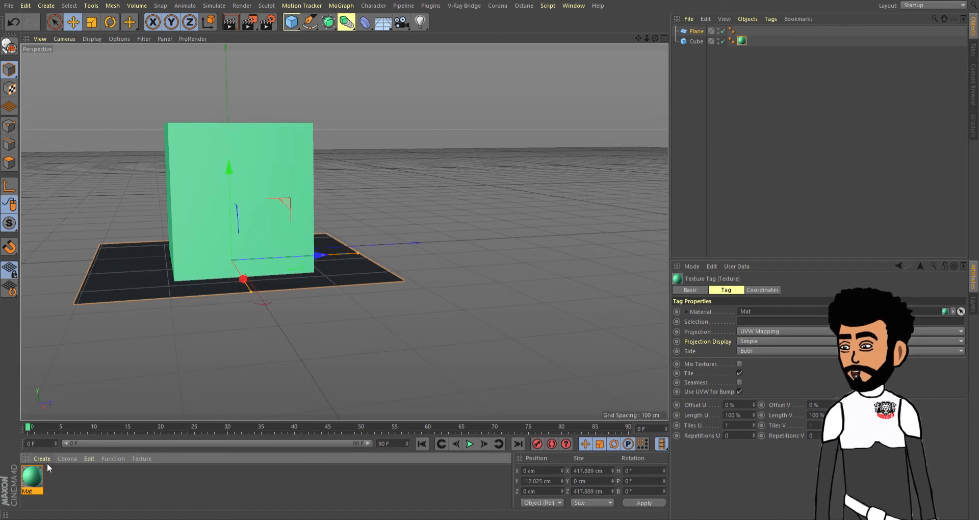
- Create a second material with a dark brown color and apply it to the plane
key(ctrl+n)
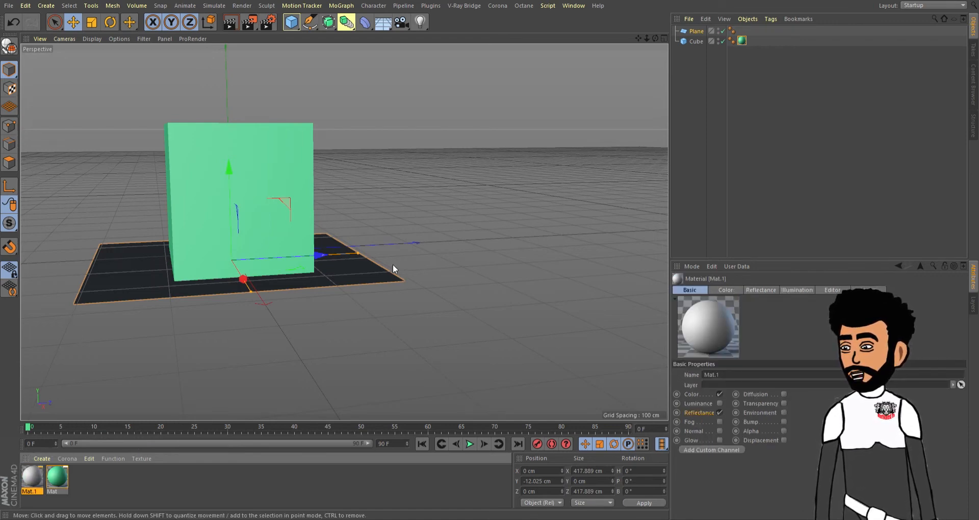
click(728, 290)
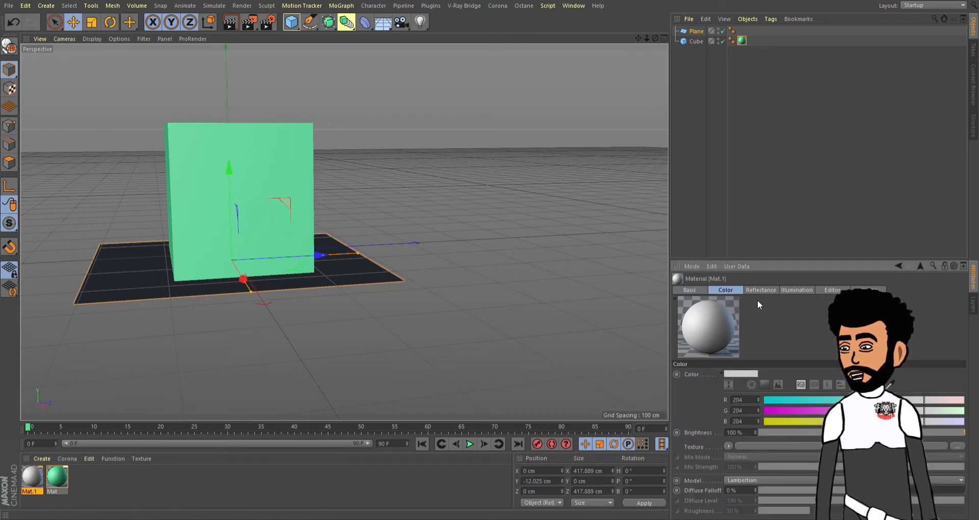
click(804, 410)
click(785, 421)
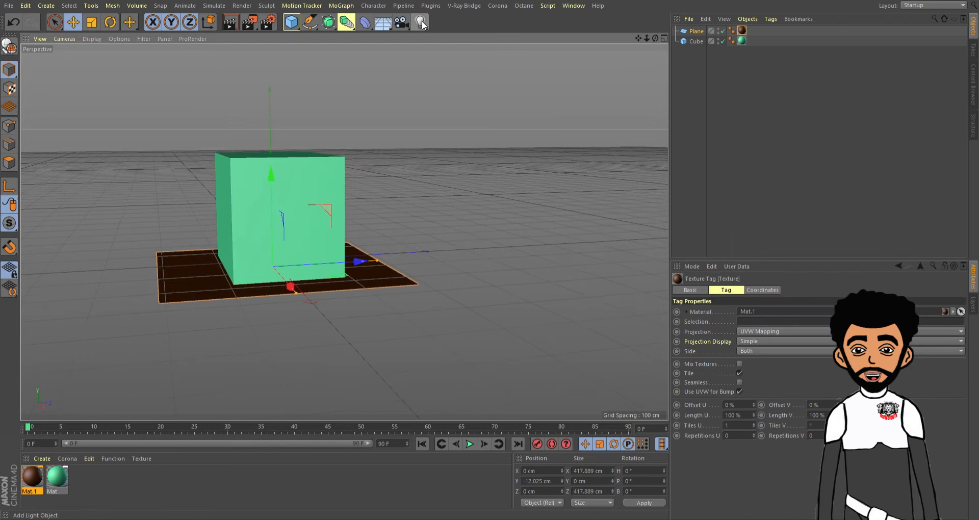
- Add a light, raise it above the cube to about Y 268 cm and shift it to about Z -133 cm
click(420, 22)
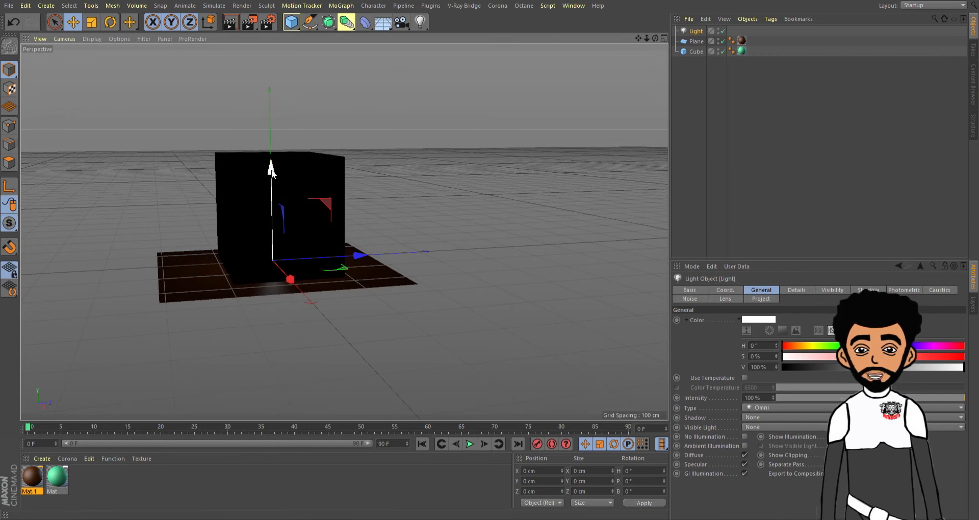
drag(270, 169, 270, 51)
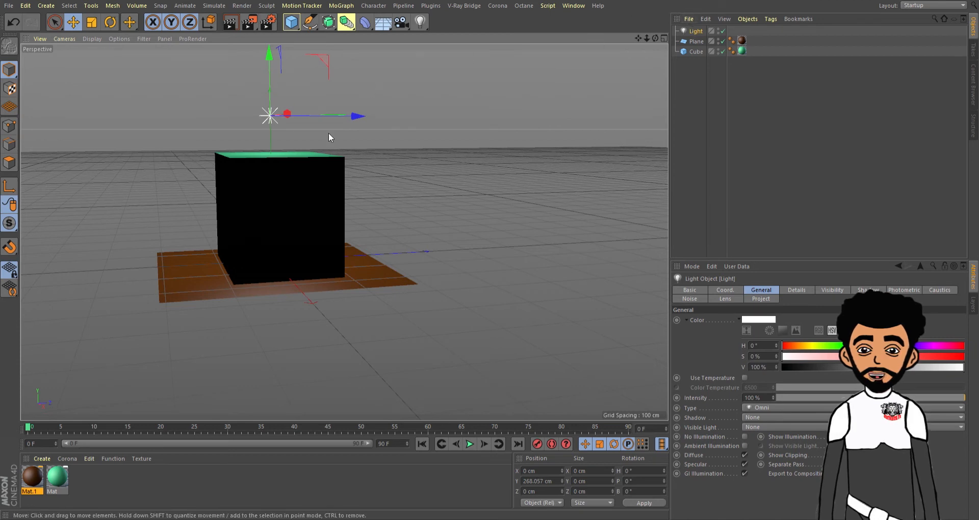
drag(353, 117, 278, 123)
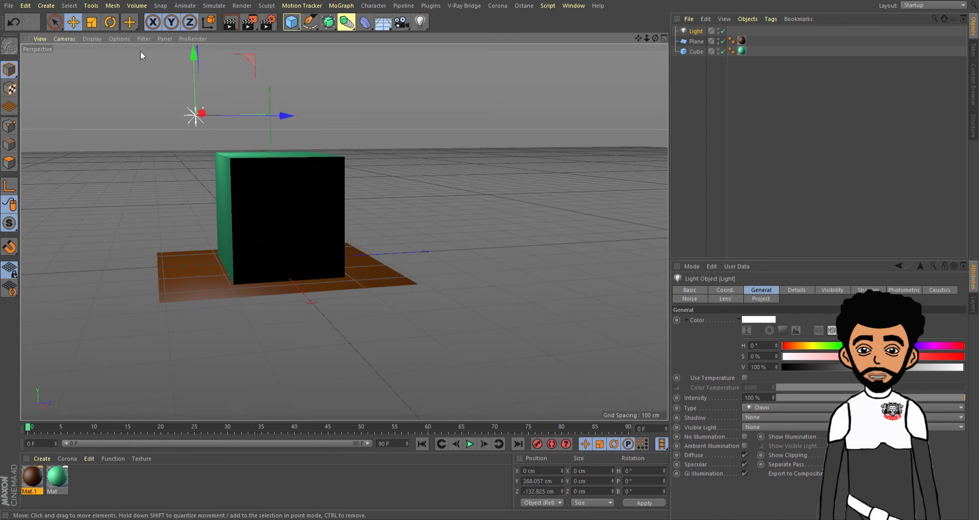
- Rotate the light to about H 31°, P -56° and B 68°, and move it along its own Z axis
click(110, 22)
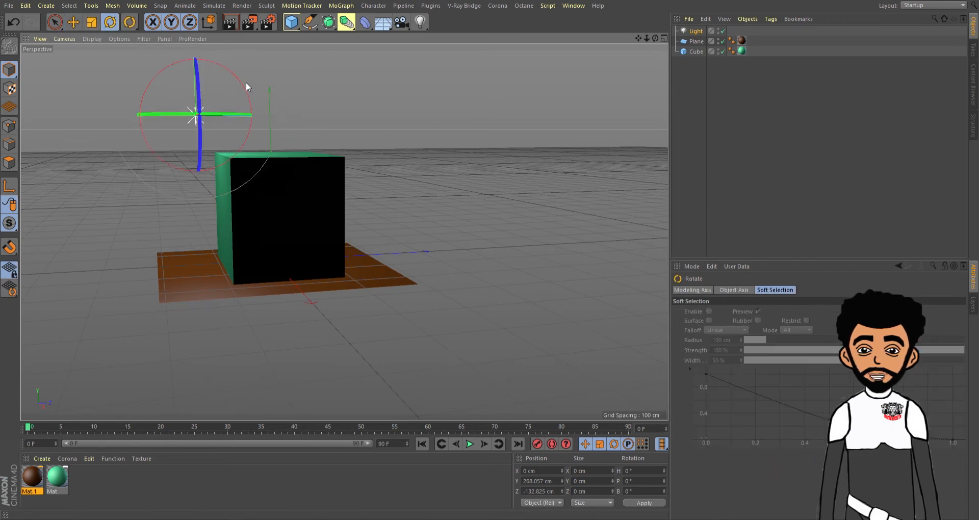
drag(240, 85, 250, 127)
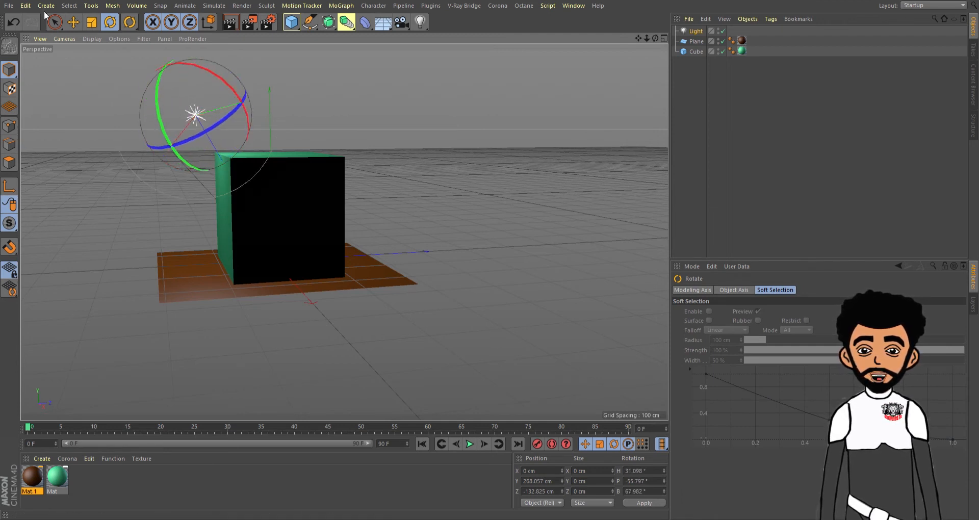
click(73, 22)
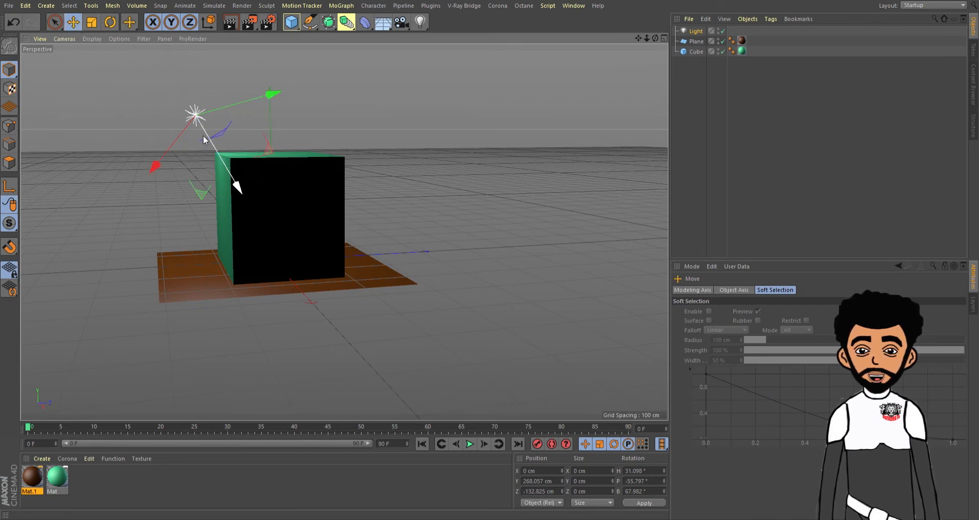
drag(236, 191, 176, 161)
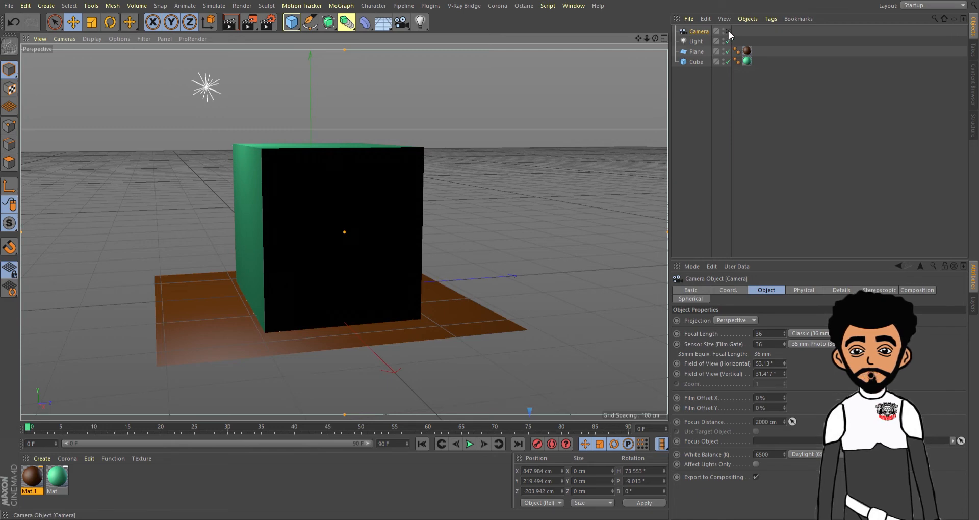
- Look through the scene camera and move it closer to the cube, to about X 673 cm, Y 252 cm and Z -267 cm
scroll(542, 249, down, 7)
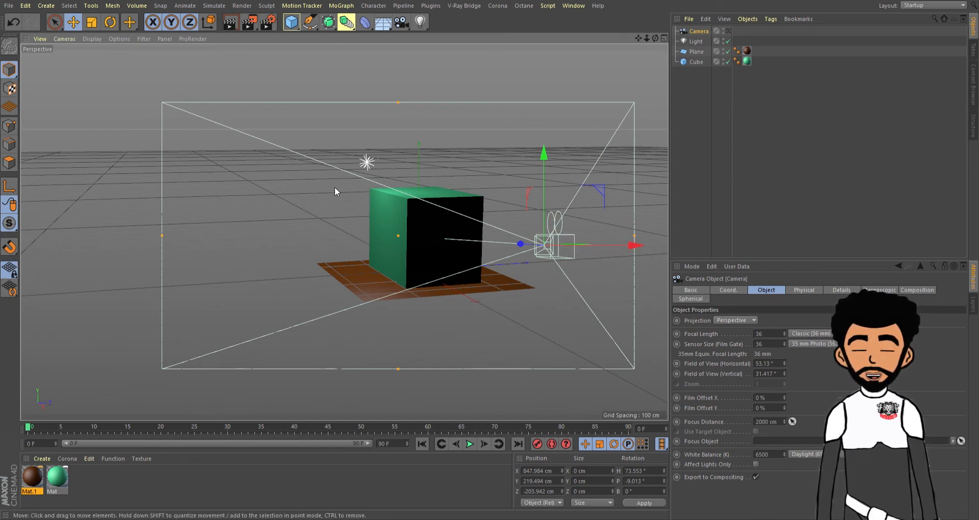
drag(655, 38, 655, 15)
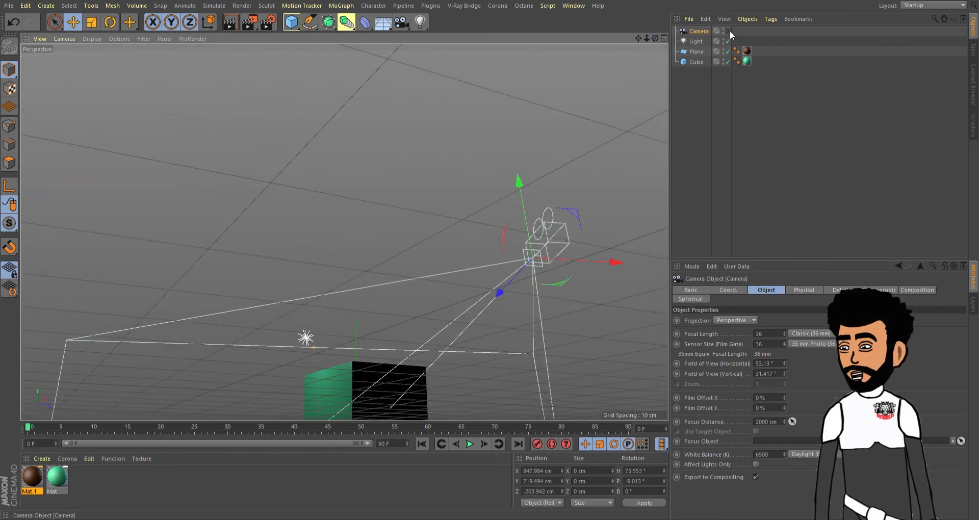
click(729, 30)
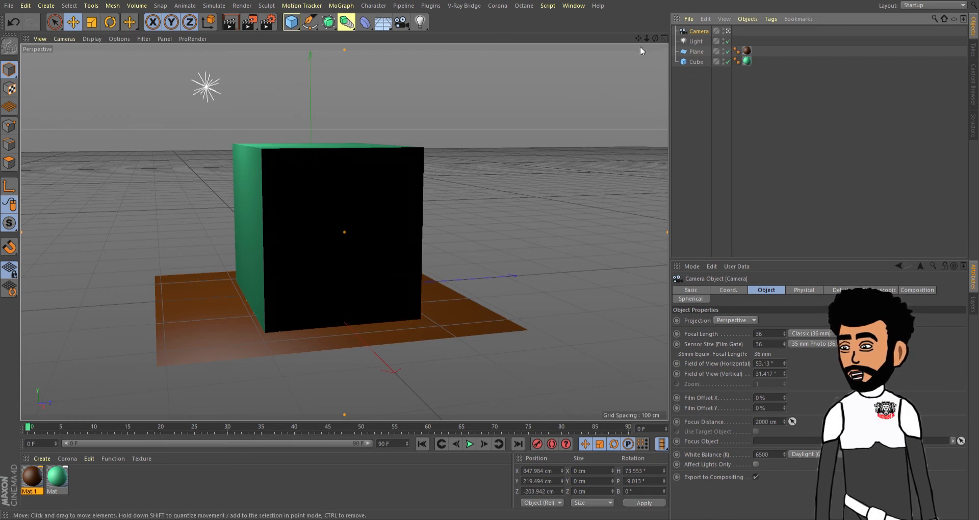
mouse_move(638, 39)
mouse_down()
mouse_move(657, 38)
mouse_move(634, 41)
mouse_move(635, 68)
mouse_move(655, 100)
mouse_move(640, 41)
mouse_up()
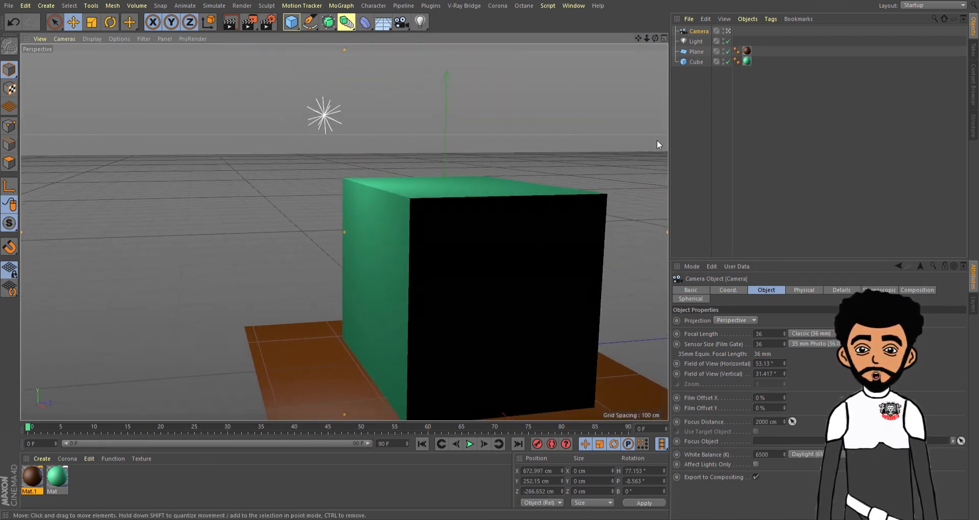
click(728, 30)
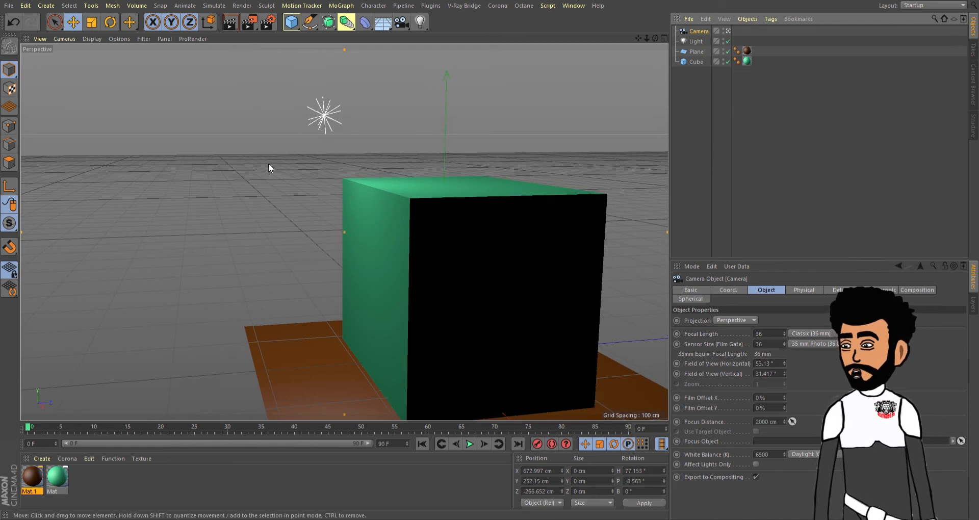
- Render the active camera view in the viewport, moving the camera slightly closer and back between renders
key(ctrl+r)
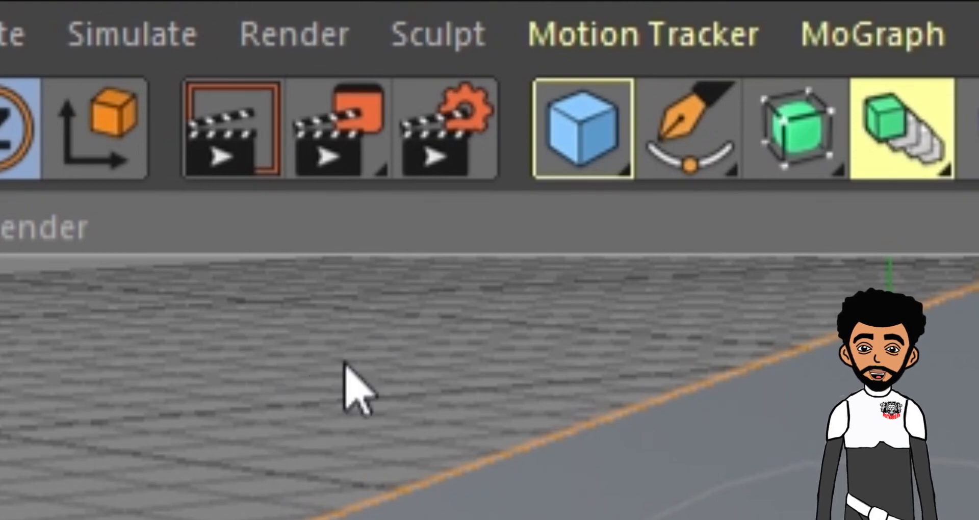
click(444, 147)
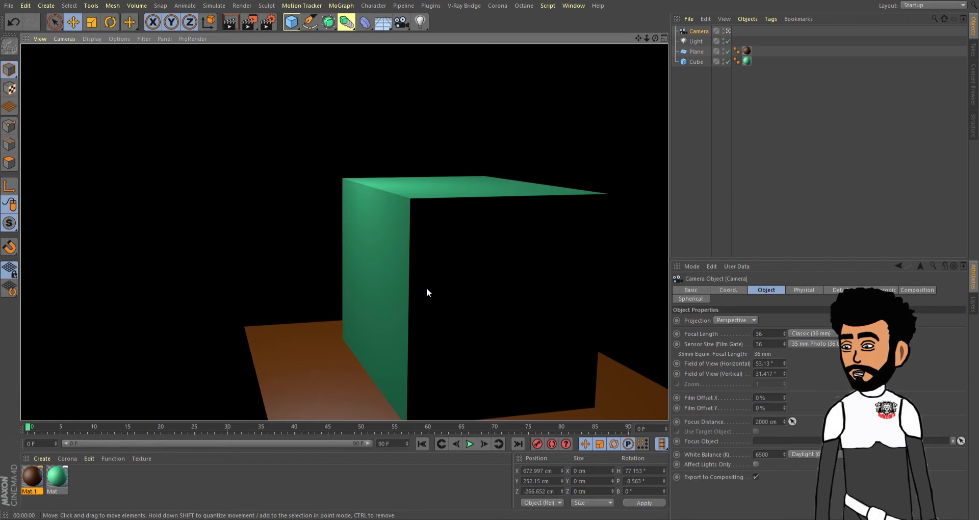
scroll(407, 309, up, 1)
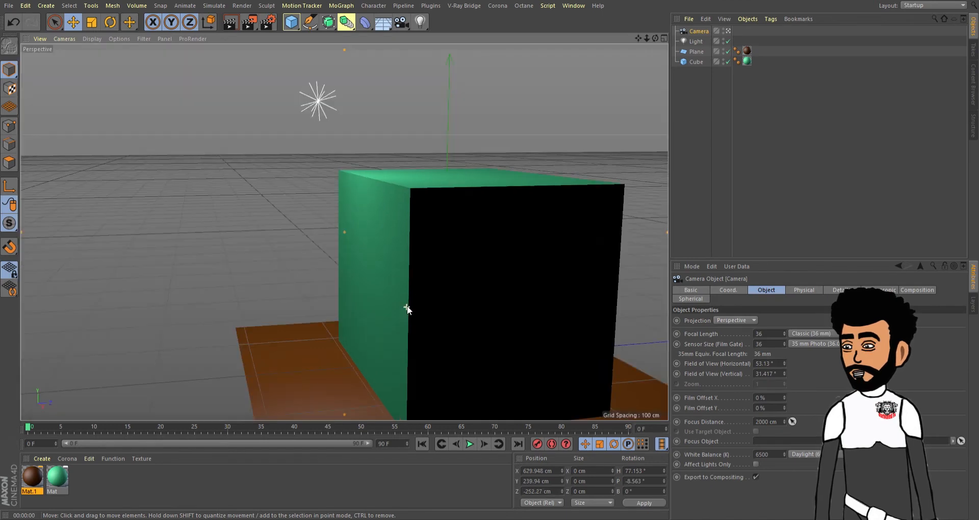
key(ctrl+r)
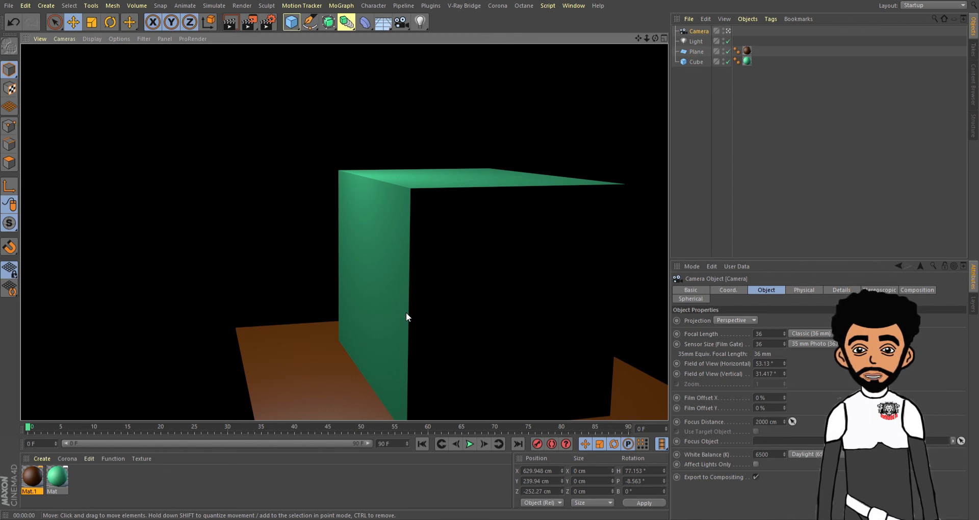
scroll(309, 260, down, 1)
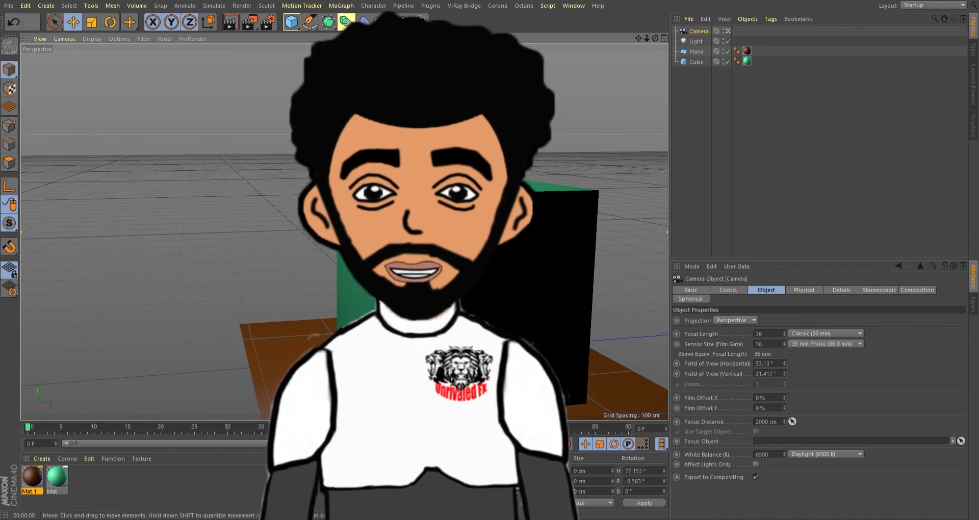
key(ctrl+r)
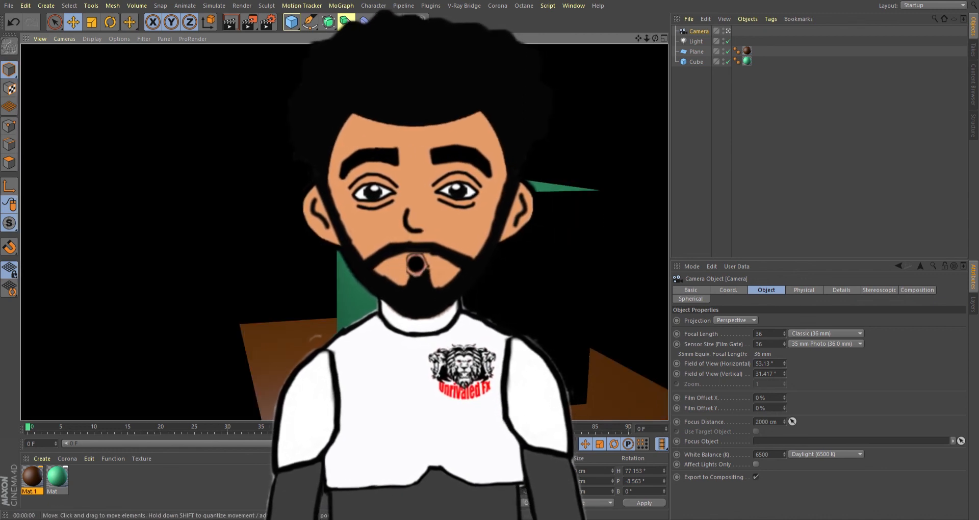